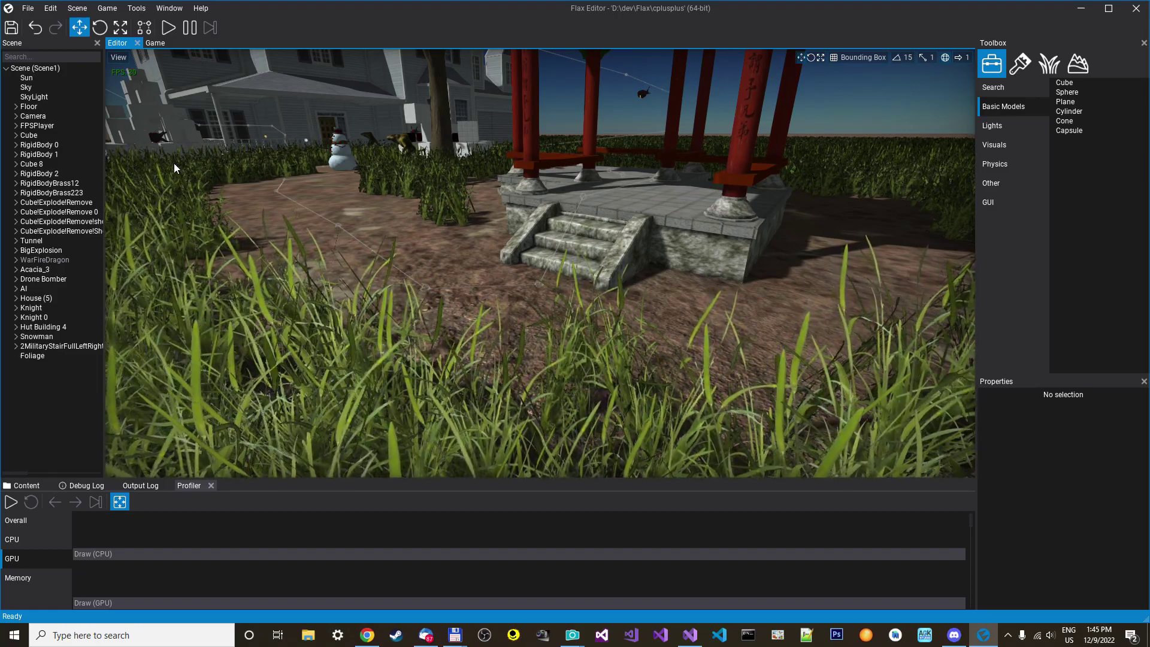
Select the Sun light and tick Delayed Shadows in its Shadow section.
left_click(35, 78)
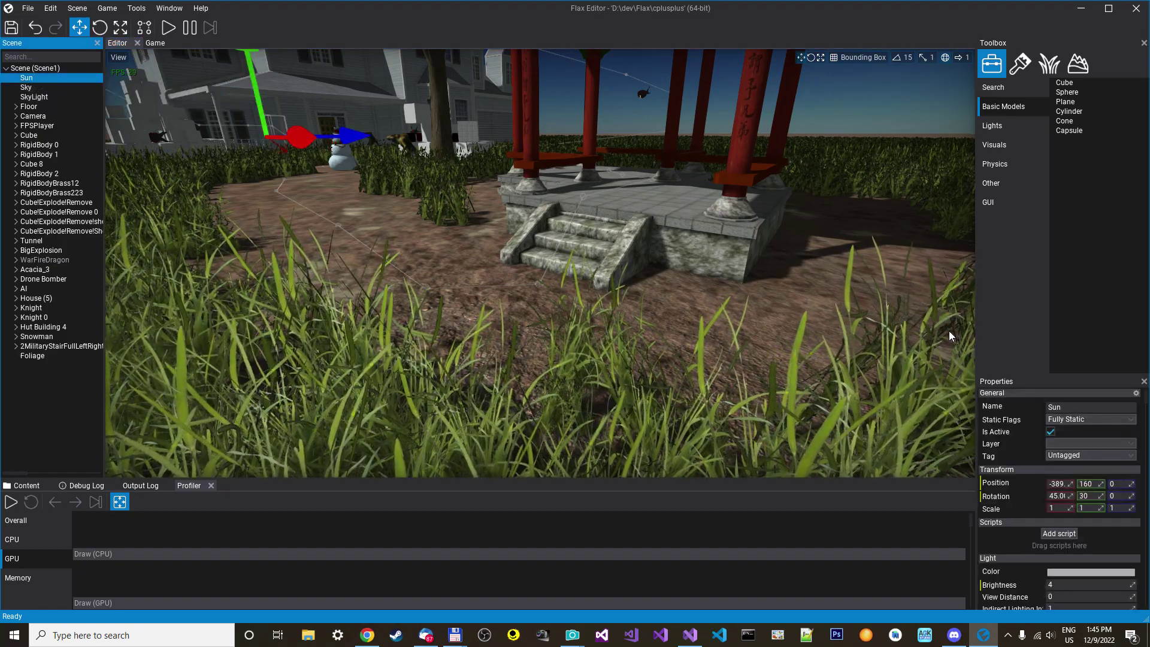
scroll(1004, 443, "down", 5)
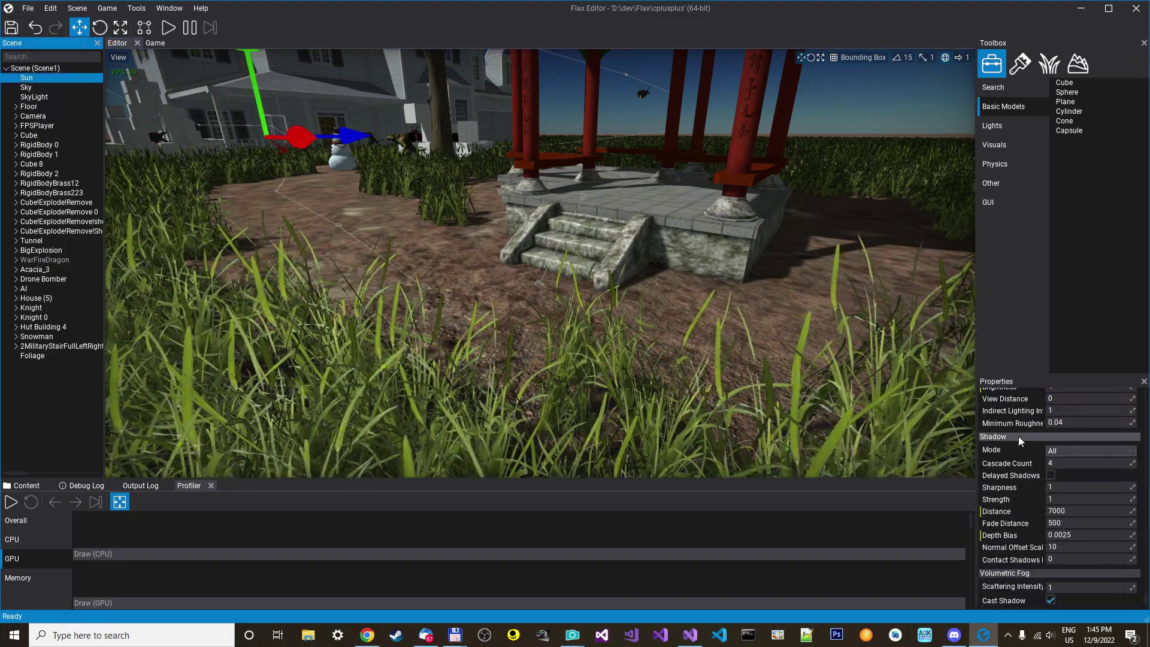
left_click(1050, 476)
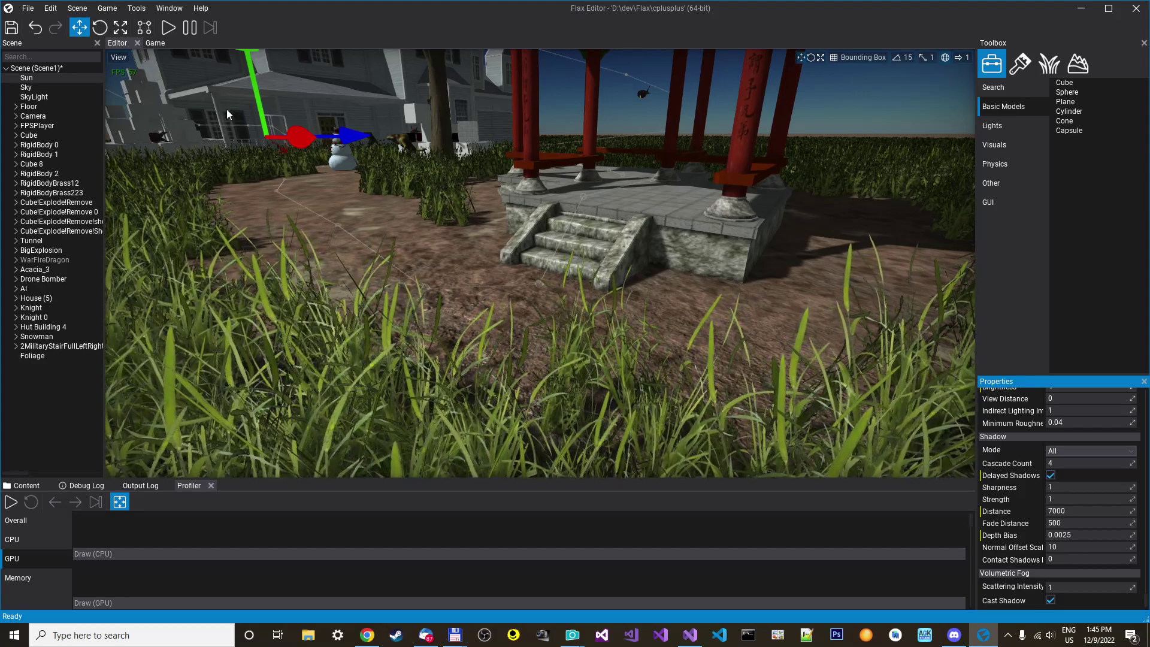
Record in the Profiler with Delayed Shadows off, then re-enable it to cut draw times from 34 to 19 ms.
left_click(1051, 475)
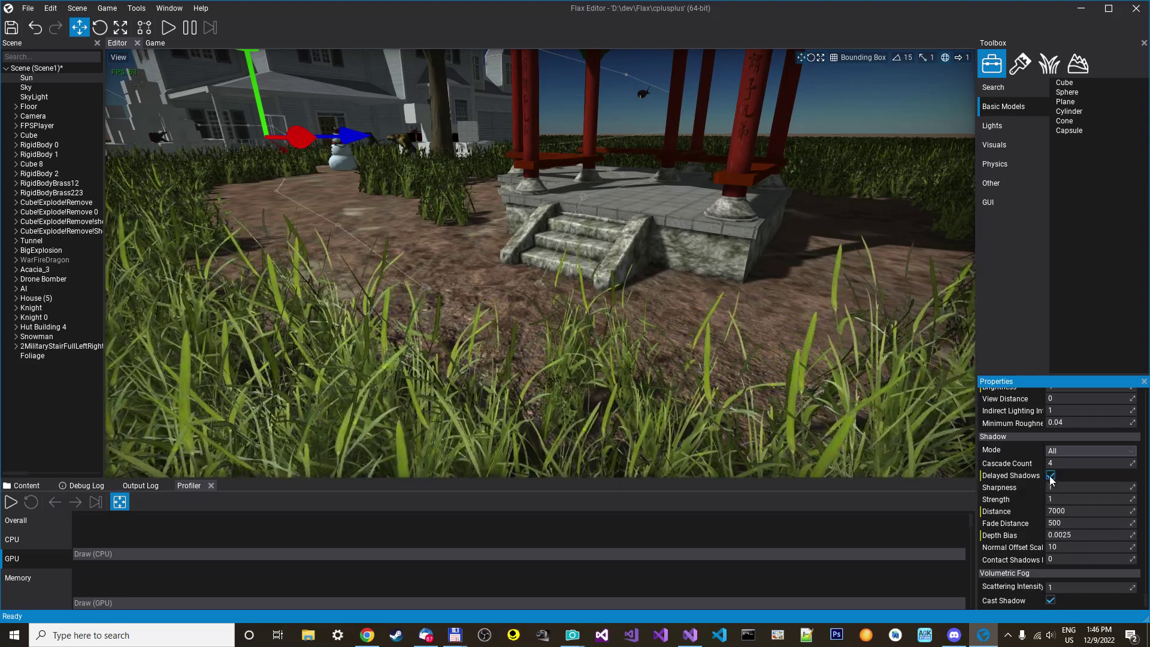
left_click(10, 504)
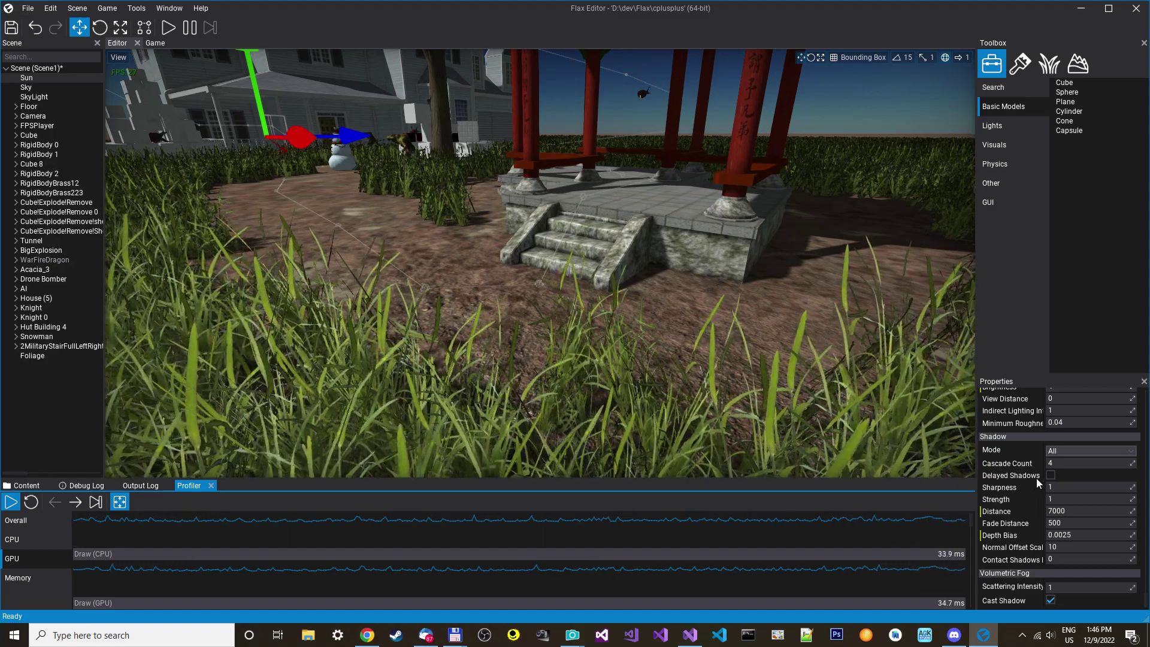
left_click(1049, 476)
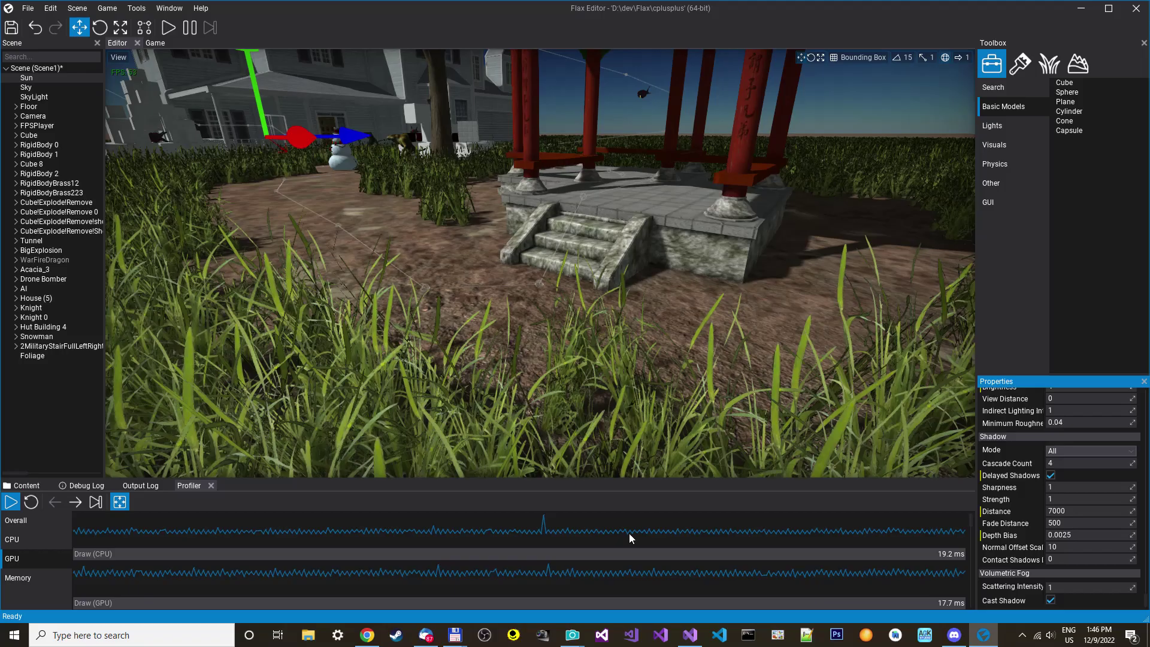
Play the scene with F5, walk toward the cubes, snowman, pagoda and house, then pause with F6.
key("F5")
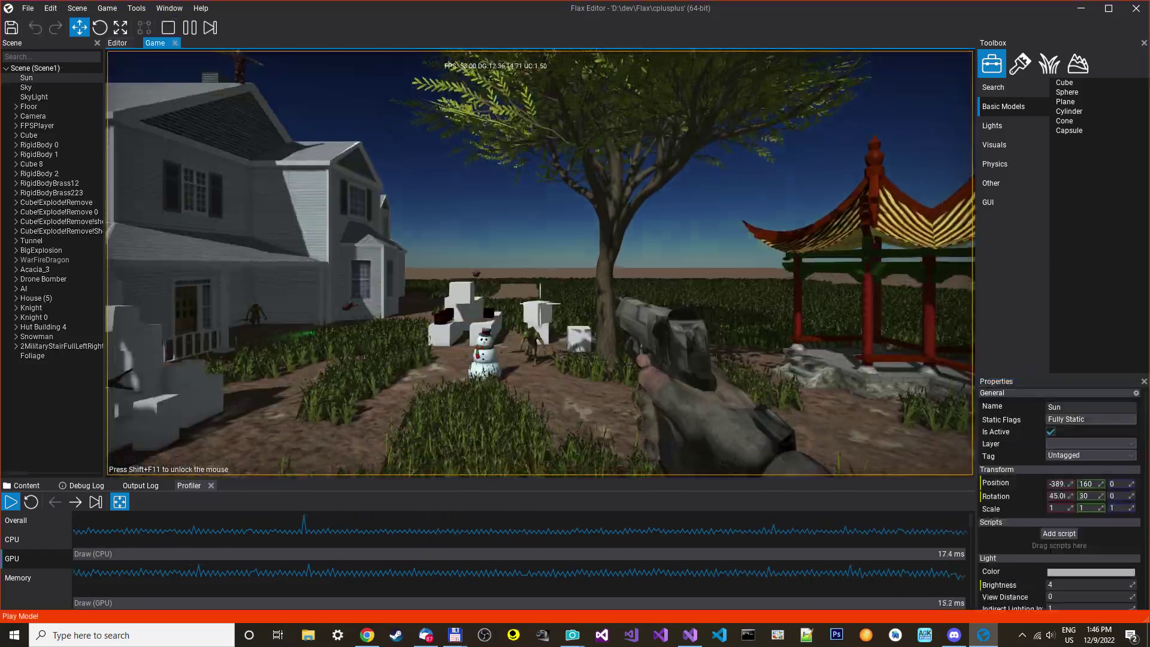
key("w")
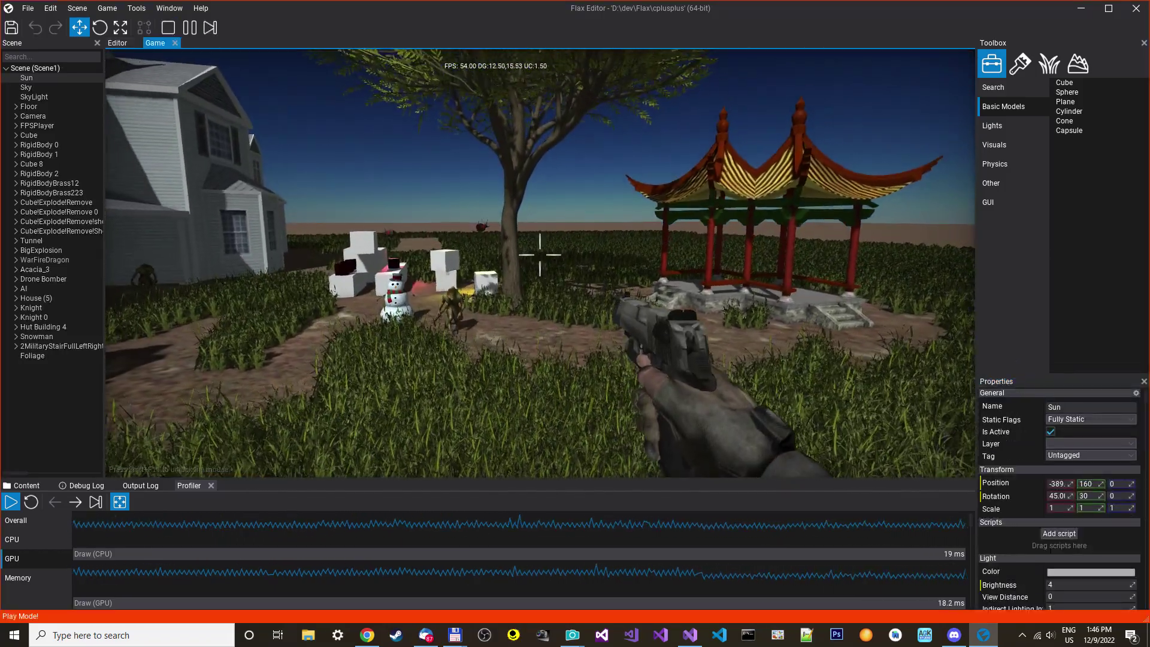
key("w")
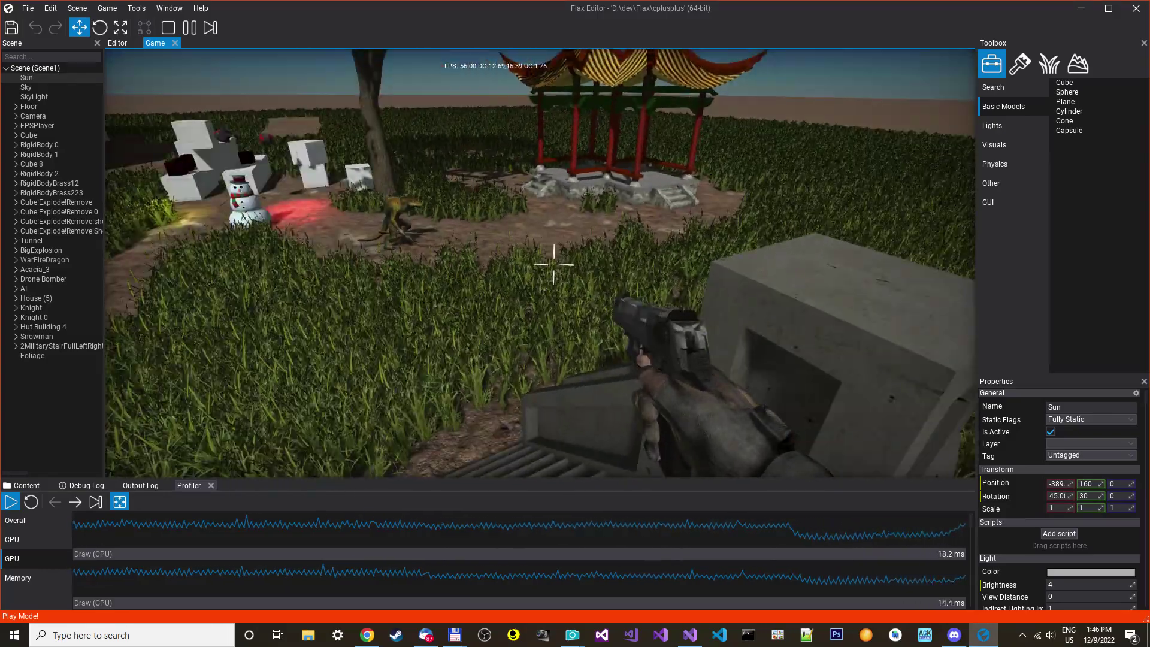
key("s")
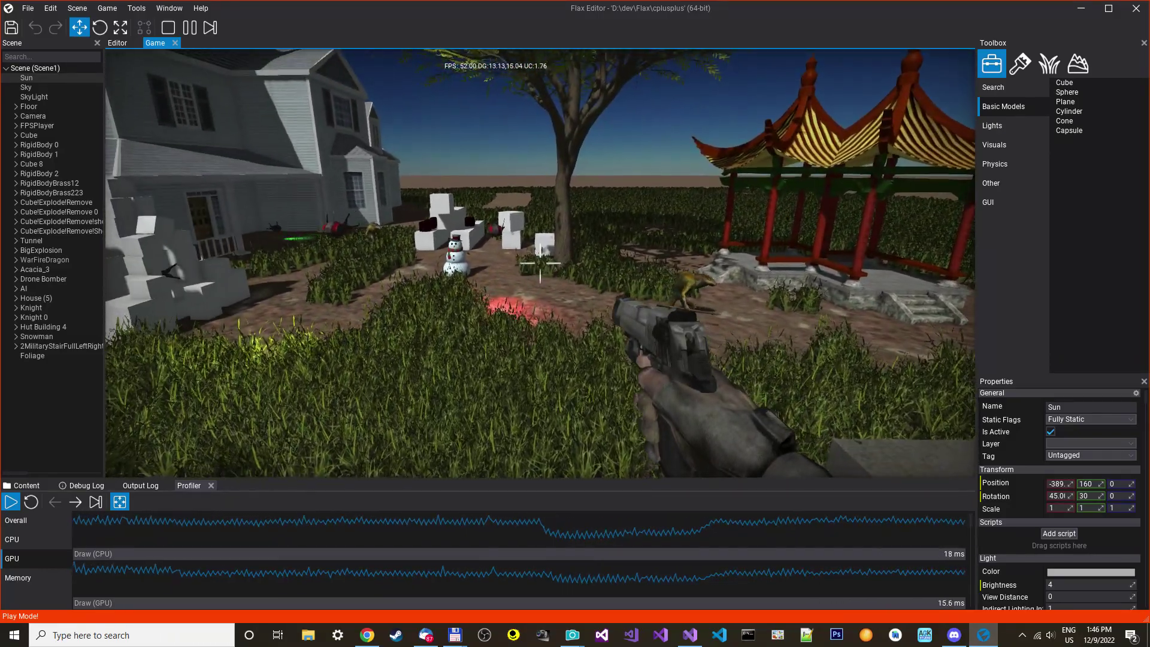
key("F6")
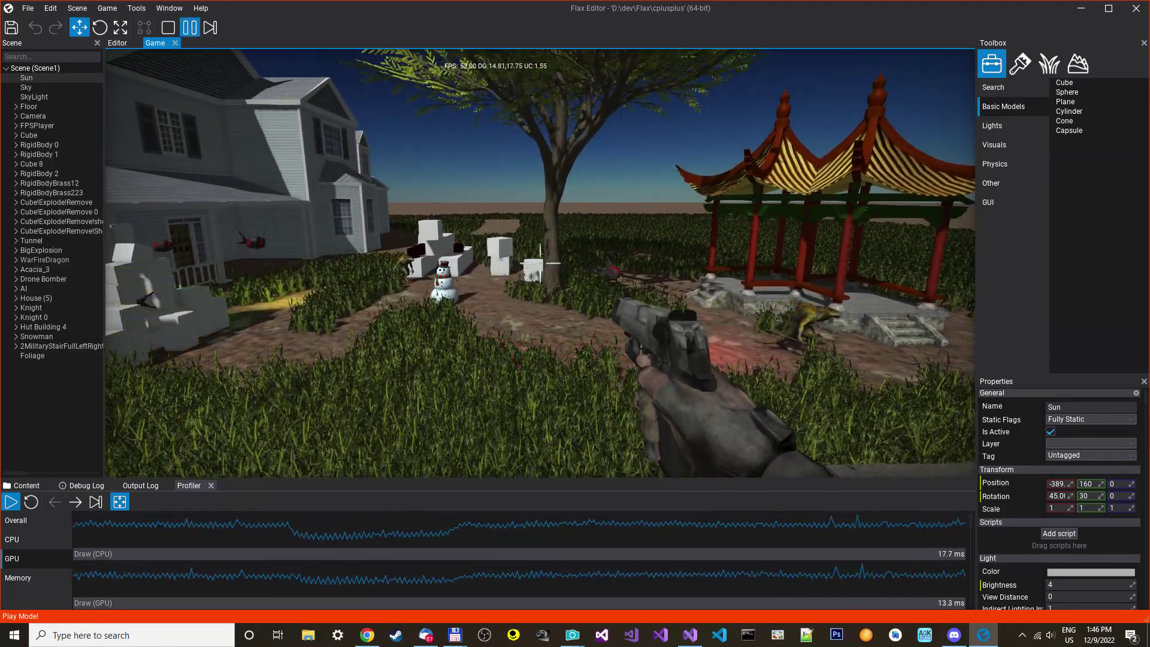
scroll(1059, 497, "down", 4)
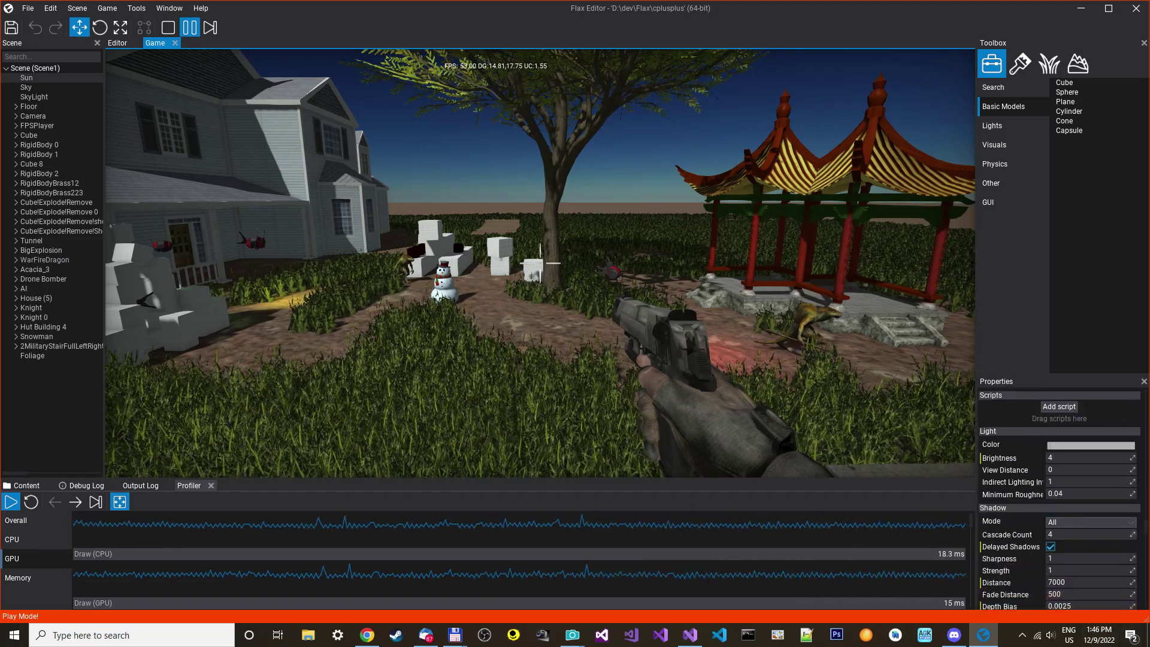
Disable Delayed Shadows, resume and walk around as draw times reach about 30 ms, then pause.
left_click(1050, 547)
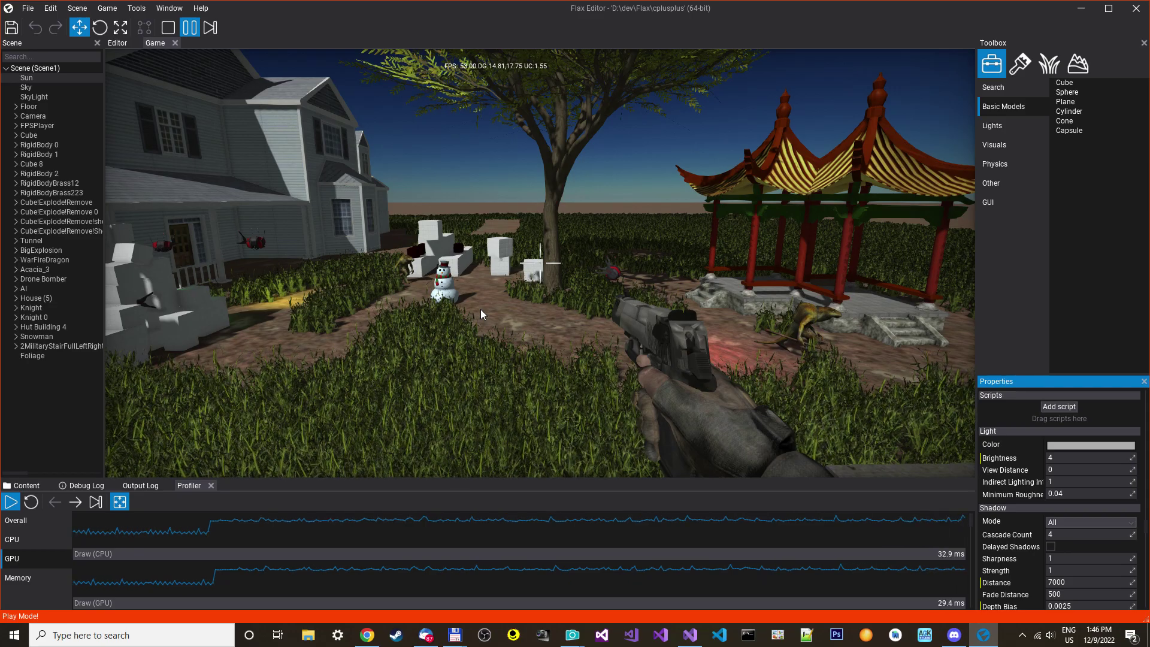
key("F6")
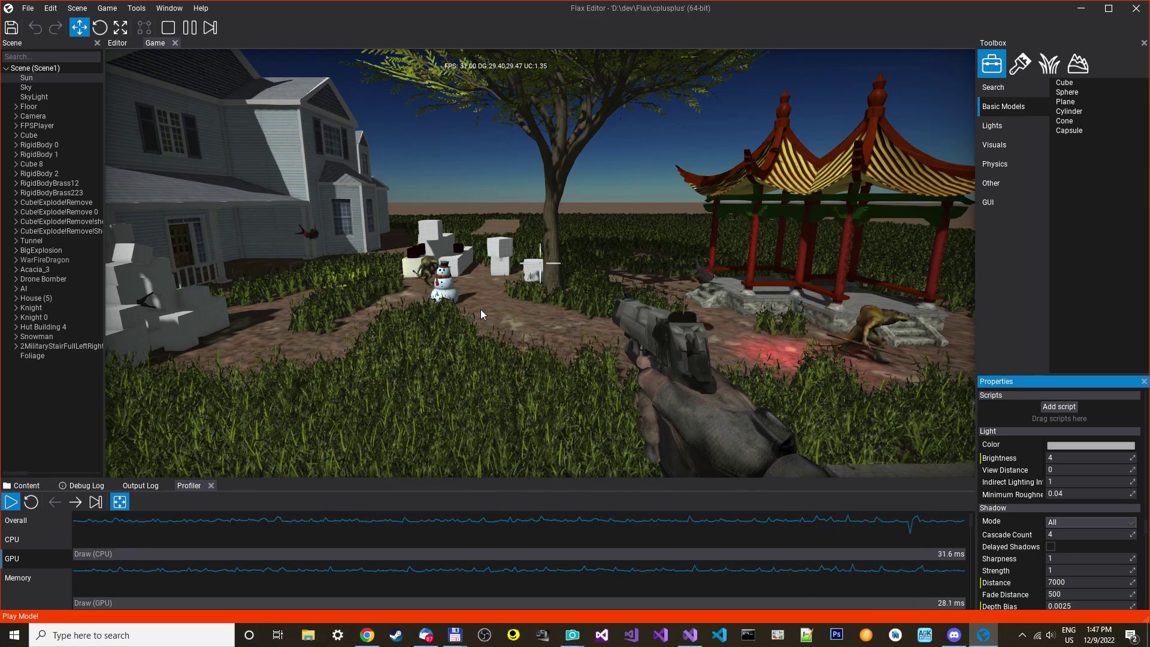
left_click(489, 316)
key("w")
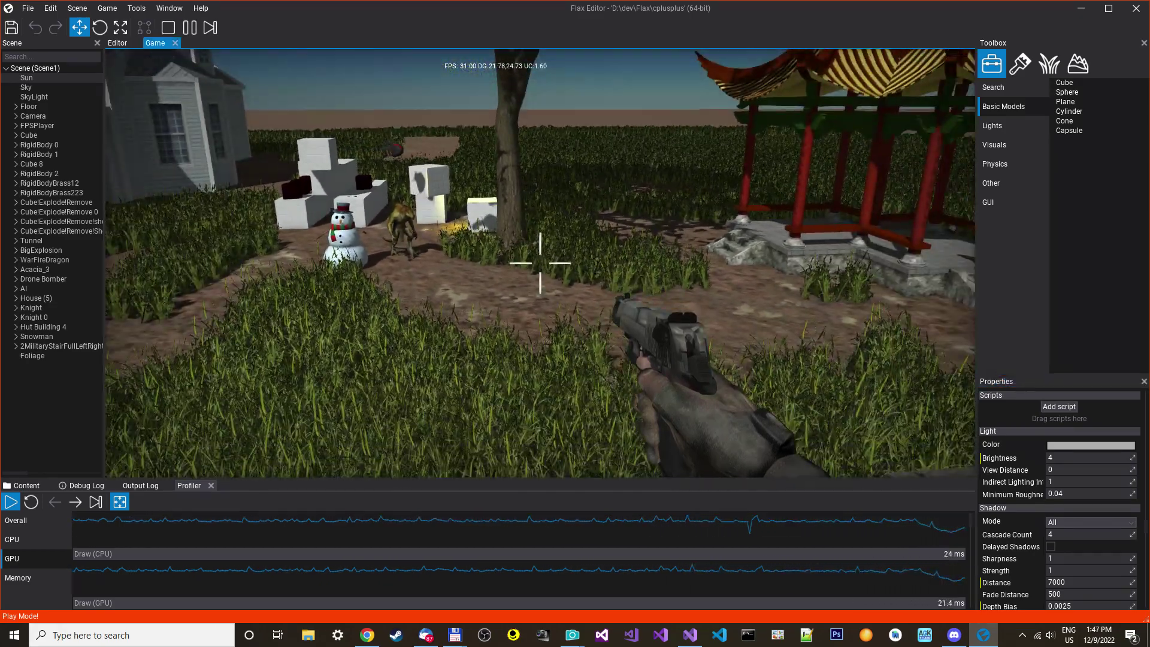
key("w")
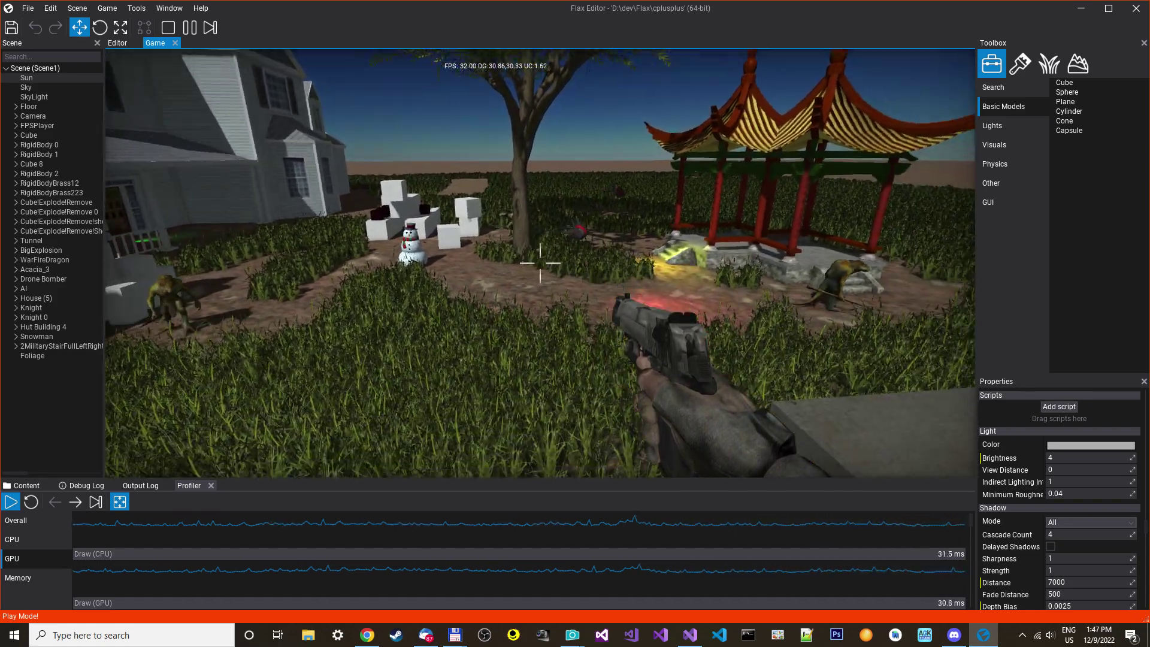
key("F6")
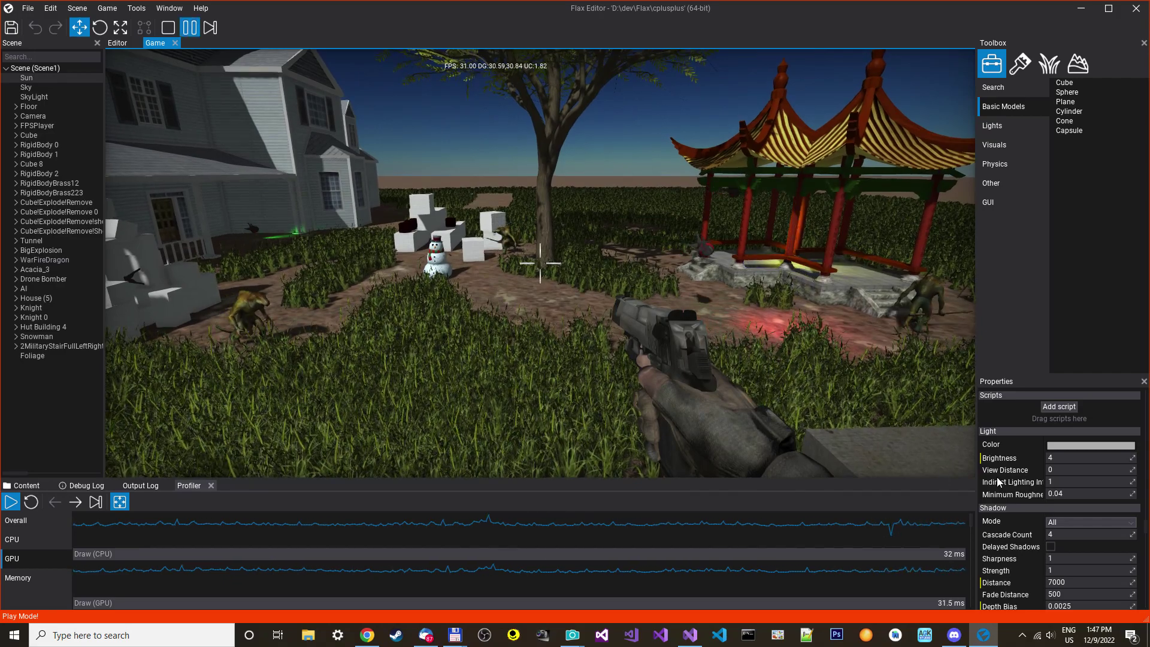
scroll(1034, 478, "down", 3)
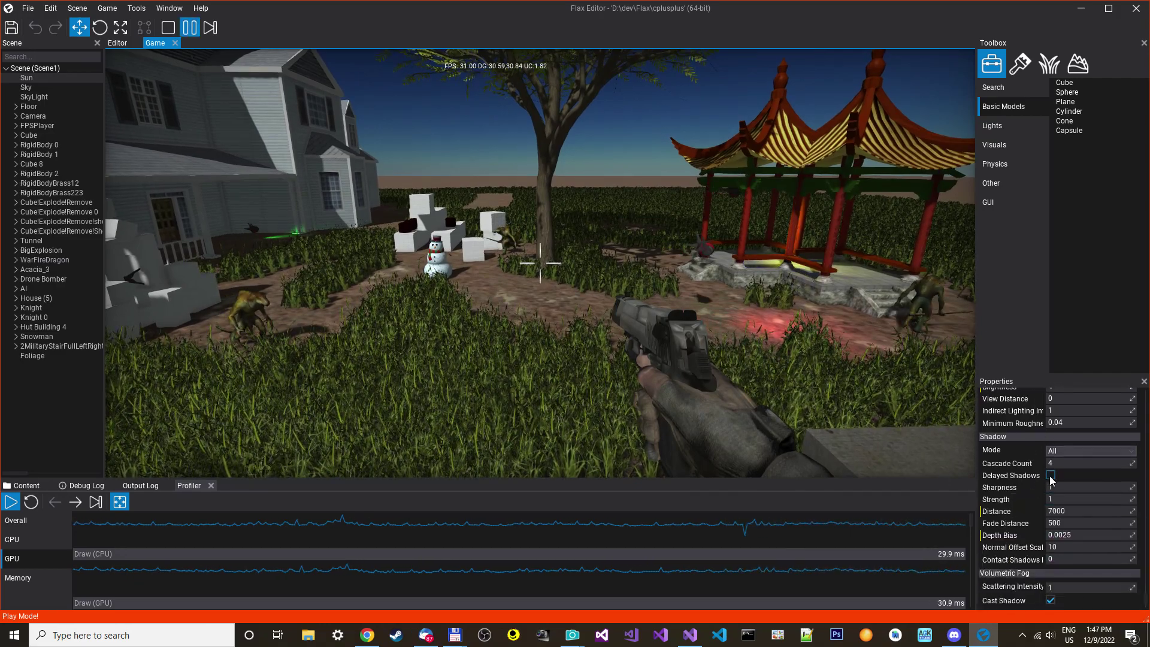
Re-enable Delayed Shadows on the Sun light while the game runs, dropping draw times to about 17 ms.
left_click(1051, 476)
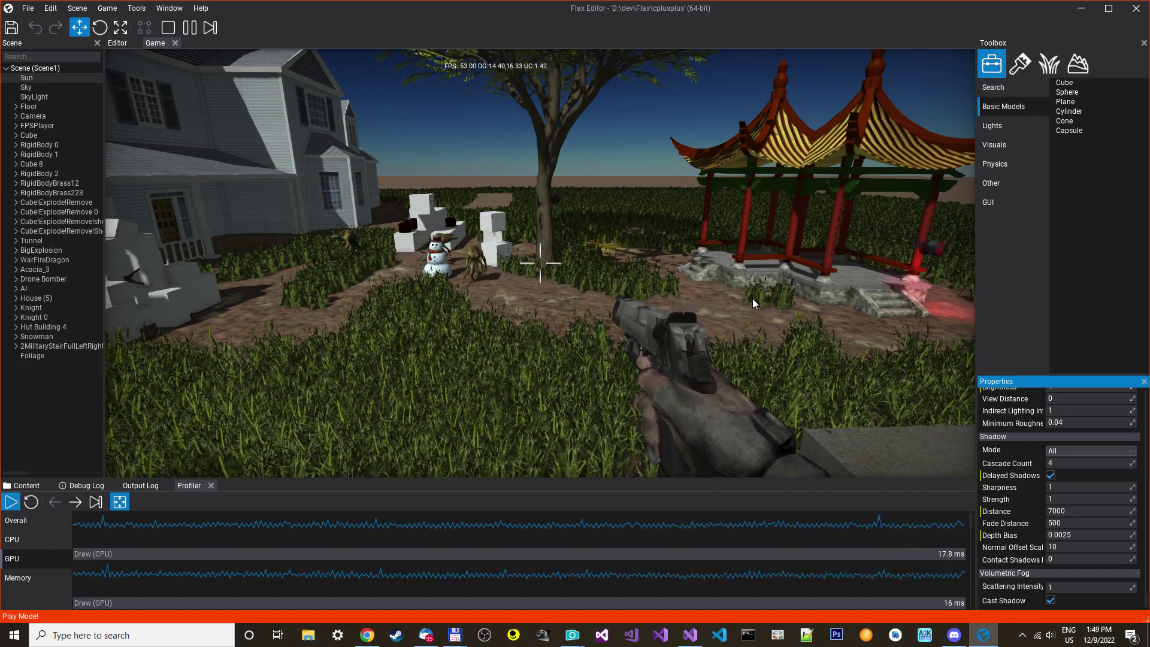
Disable Delayed Shadows during play so draw times climb back near 30 ms.
left_click(1051, 476)
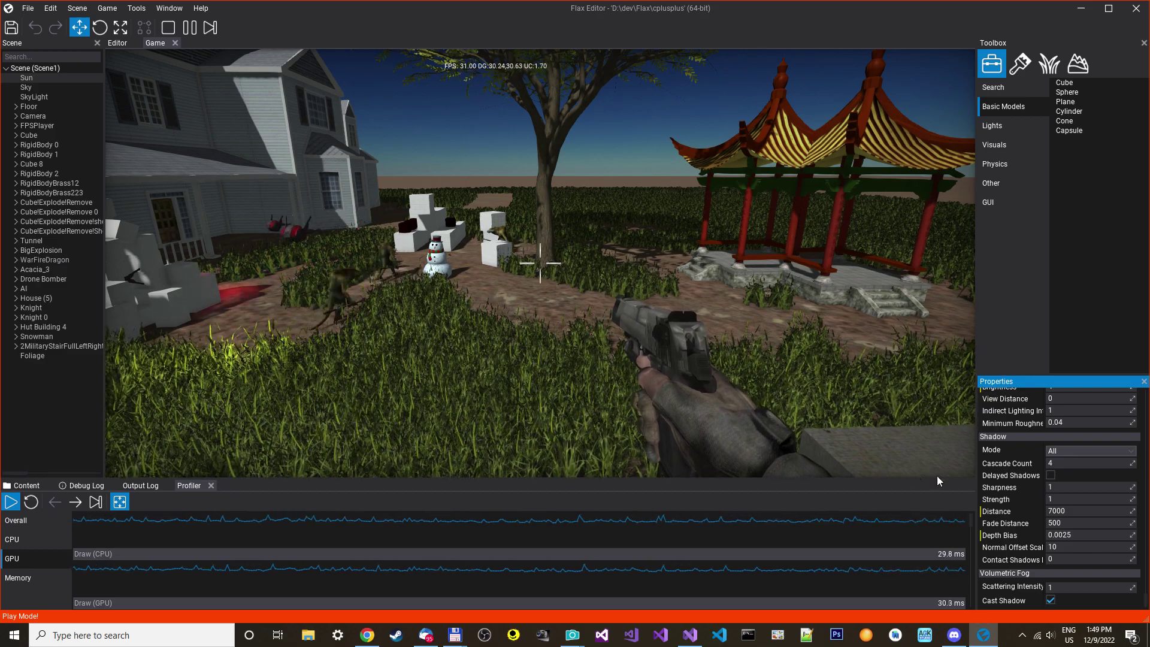
Re-enable Delayed Shadows and walk past the snowman to the lizard by the pagoda.
left_click(1050, 476)
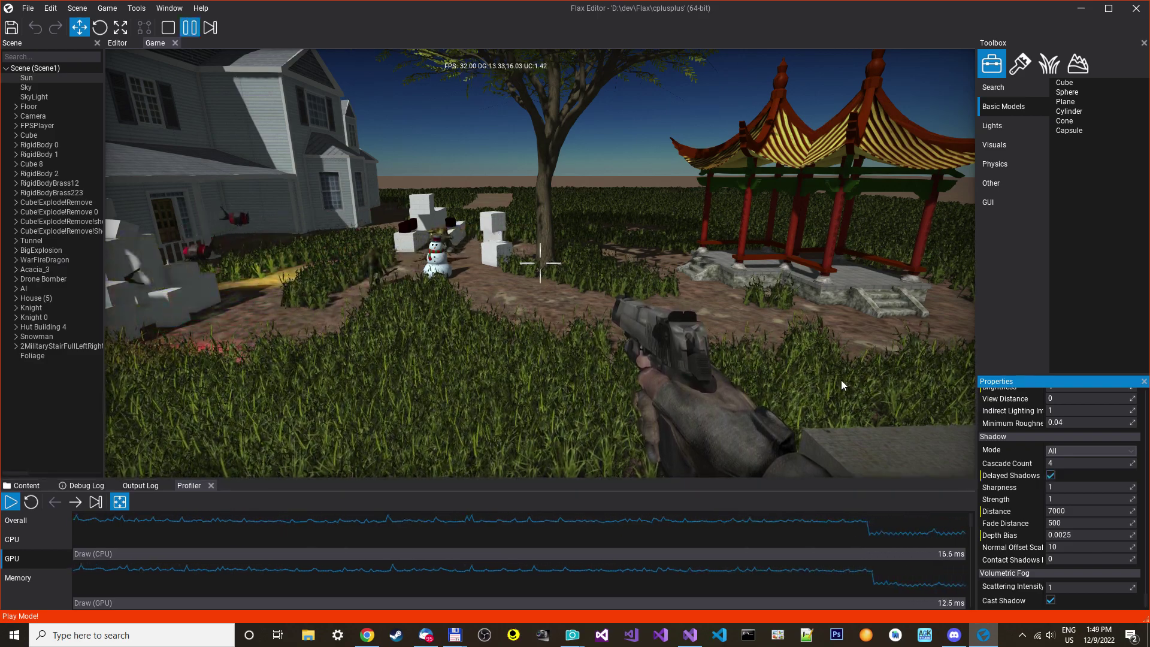
left_click(754, 336)
key("w")
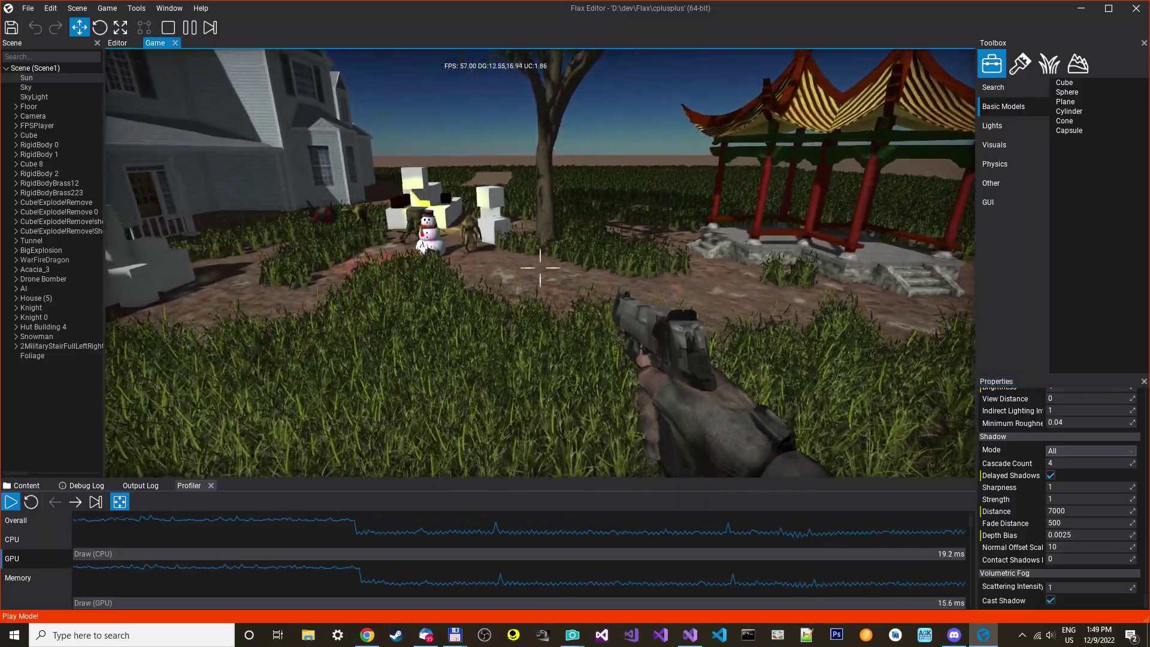
key("w")
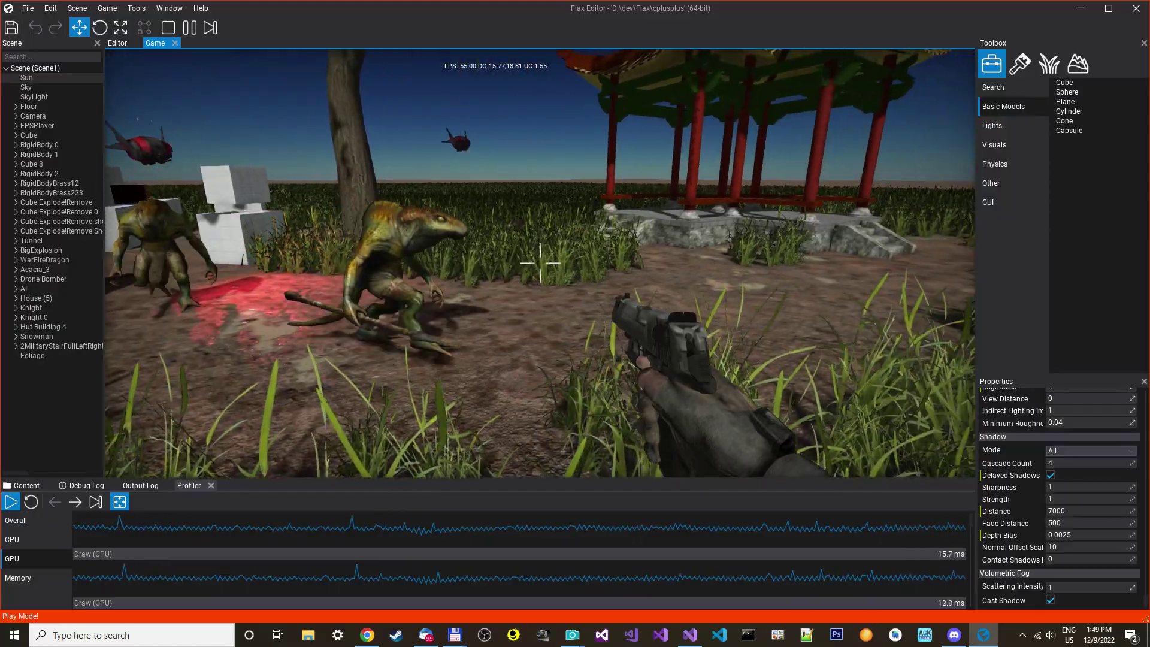
key("w")
Shoot the lizards, switch to weapon 2 and keep firing, then back away toward the pagoda.
left_click(540, 262)
left_click(540, 263)
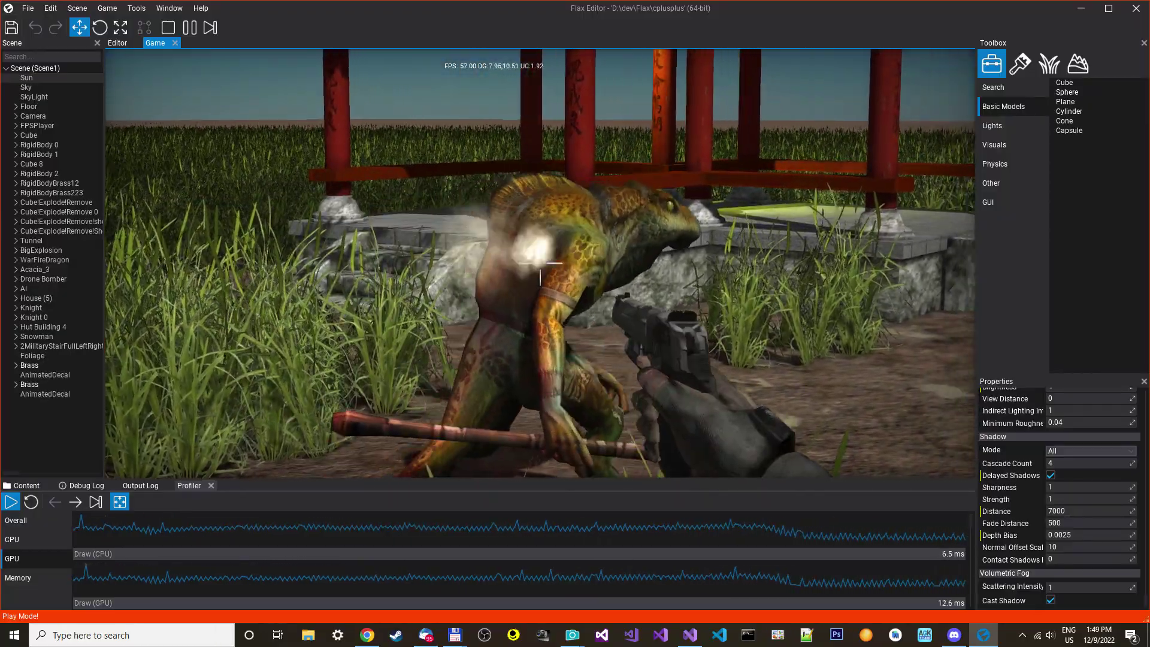
left_click(539, 263)
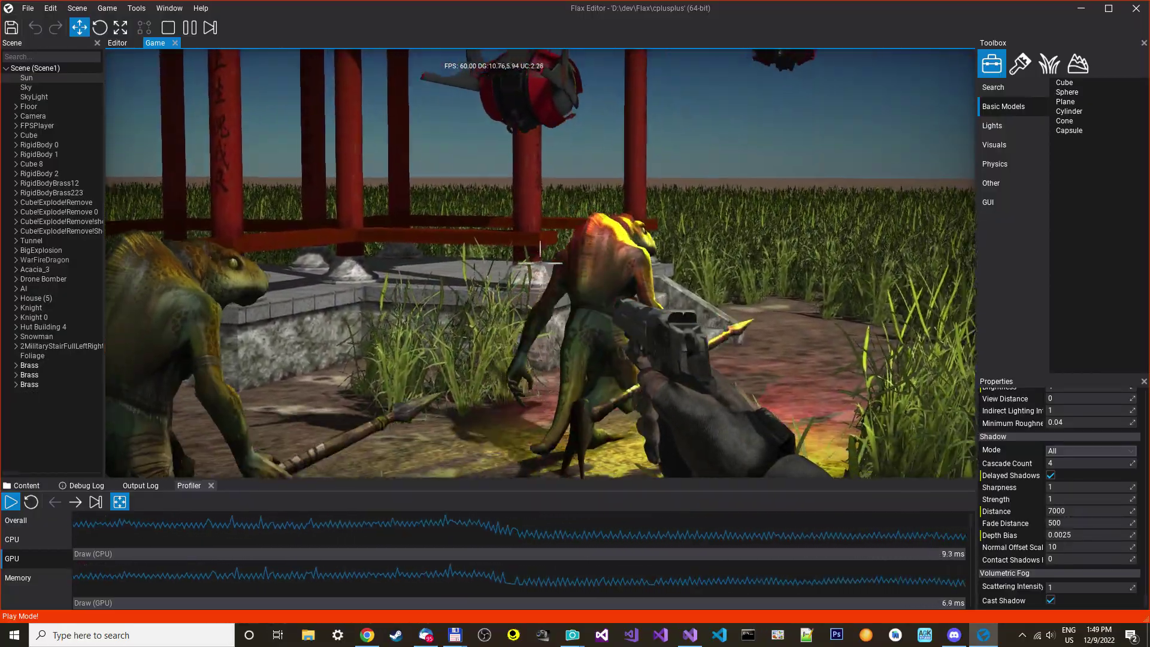
key("2")
left_click(540, 263)
left_click(540, 262)
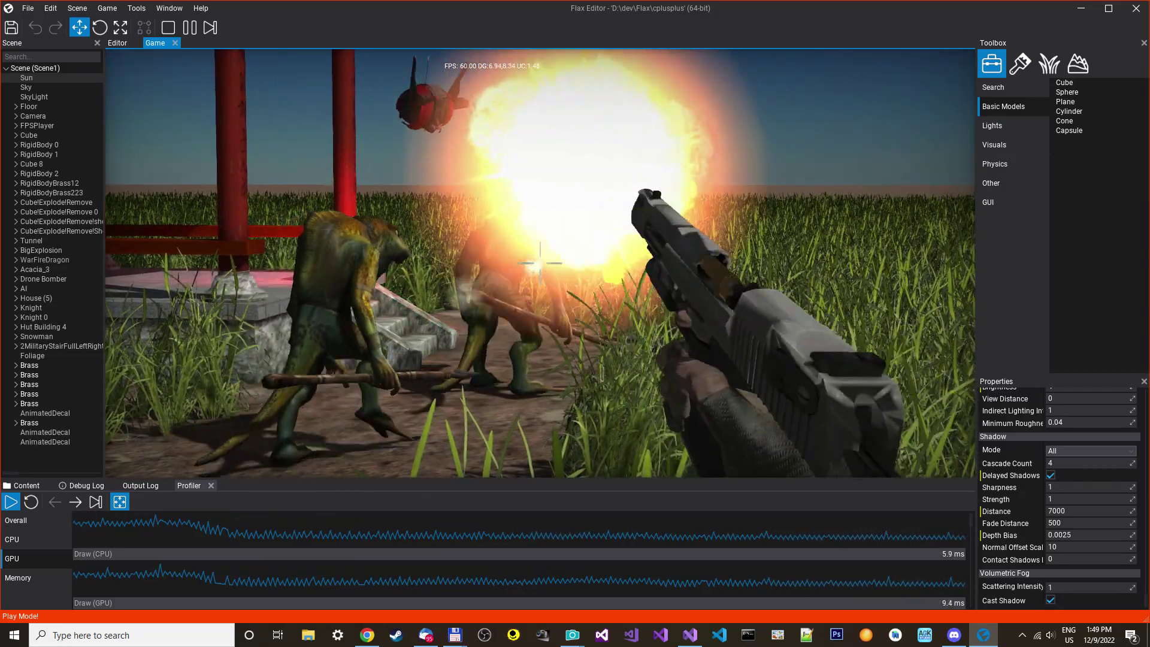
key("s")
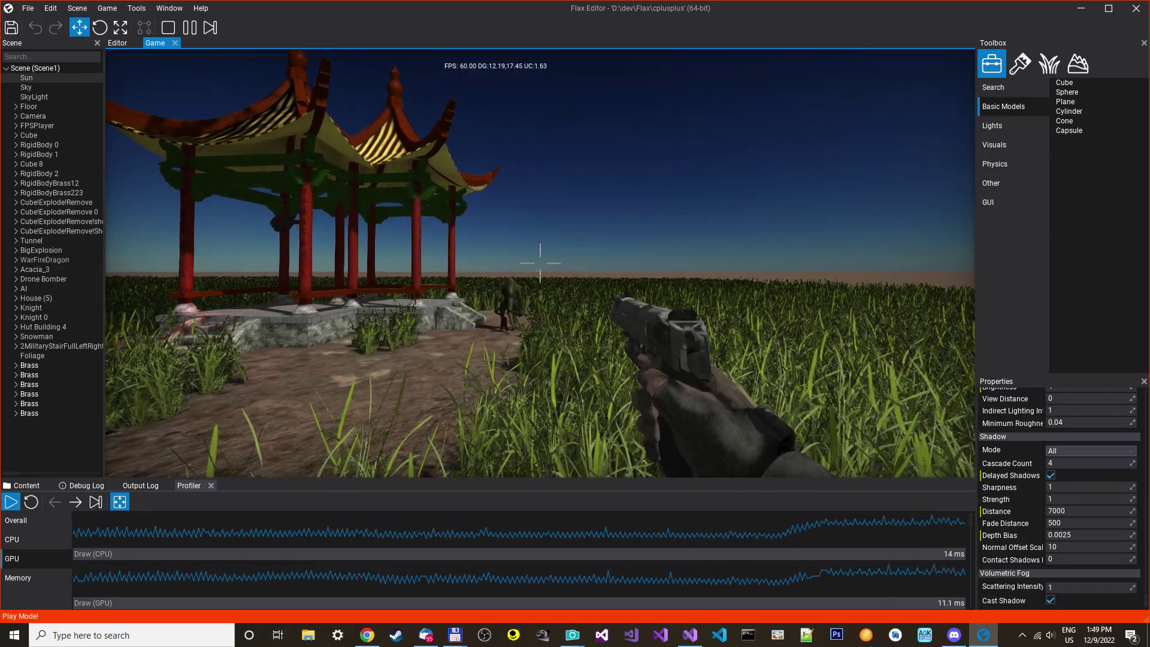